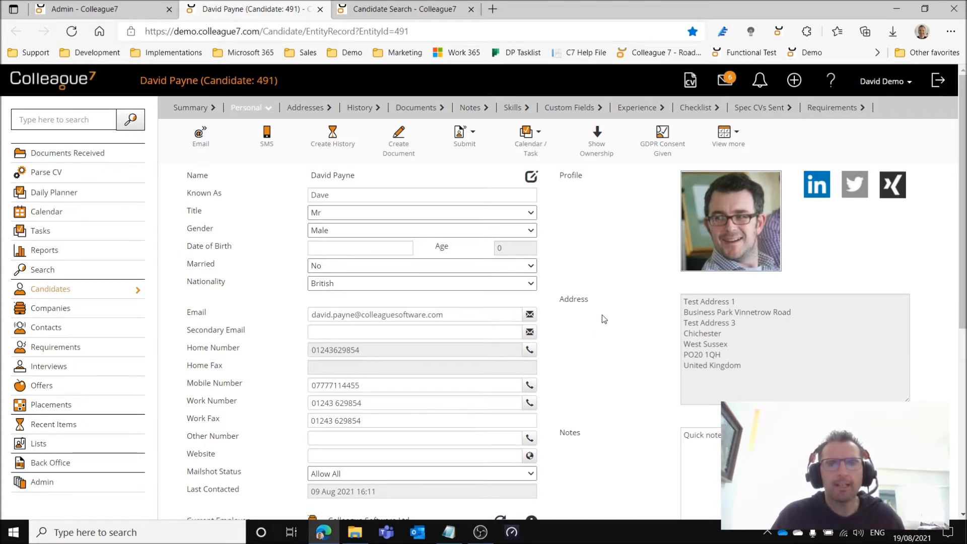
Set the alert level of the open candidate record to Do Not Touch
left_click(725, 134)
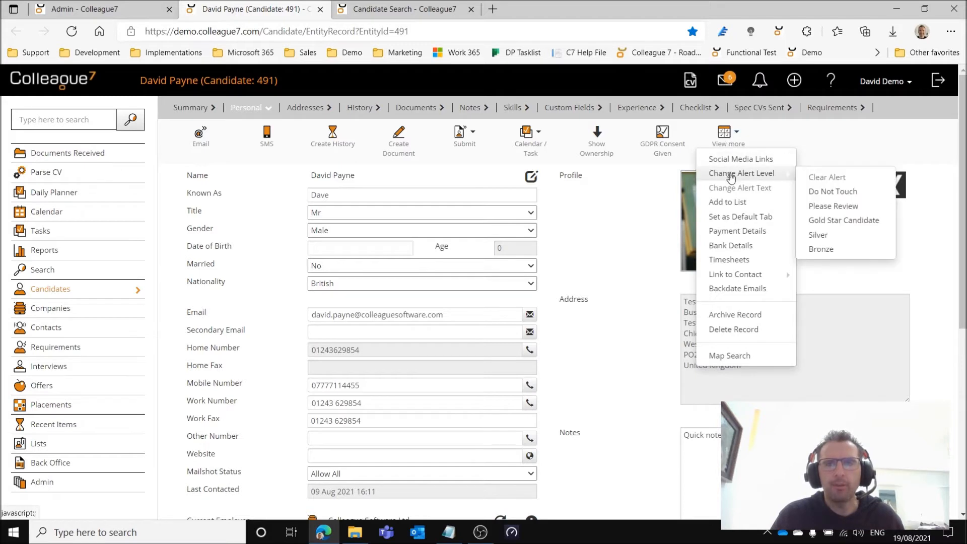
right_click(579, 226)
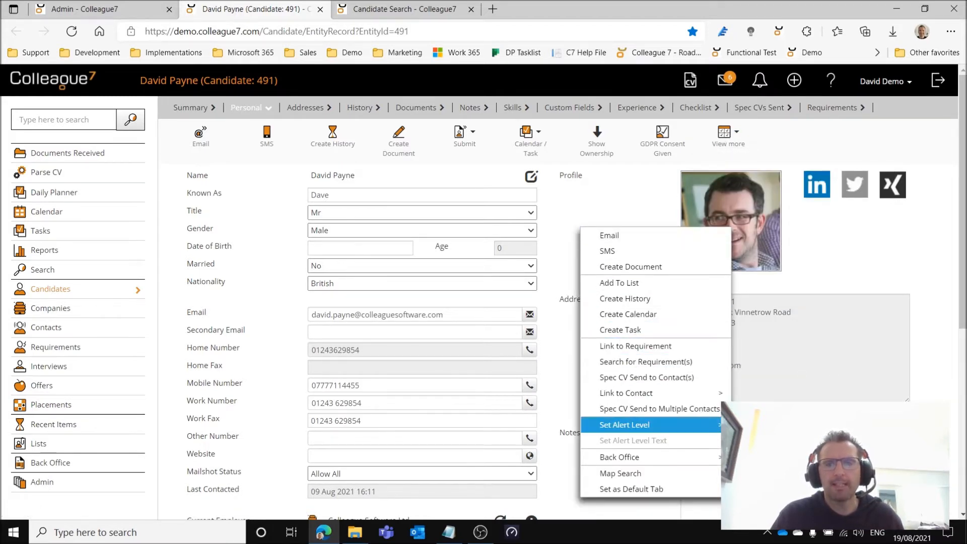
left_click(760, 455)
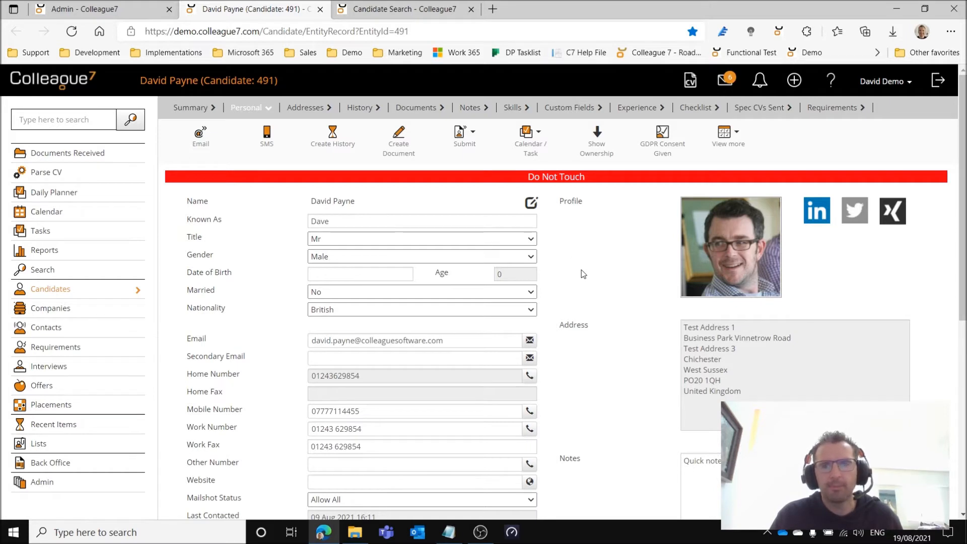
Change the candidate's alert level to Please Review
left_click(727, 134)
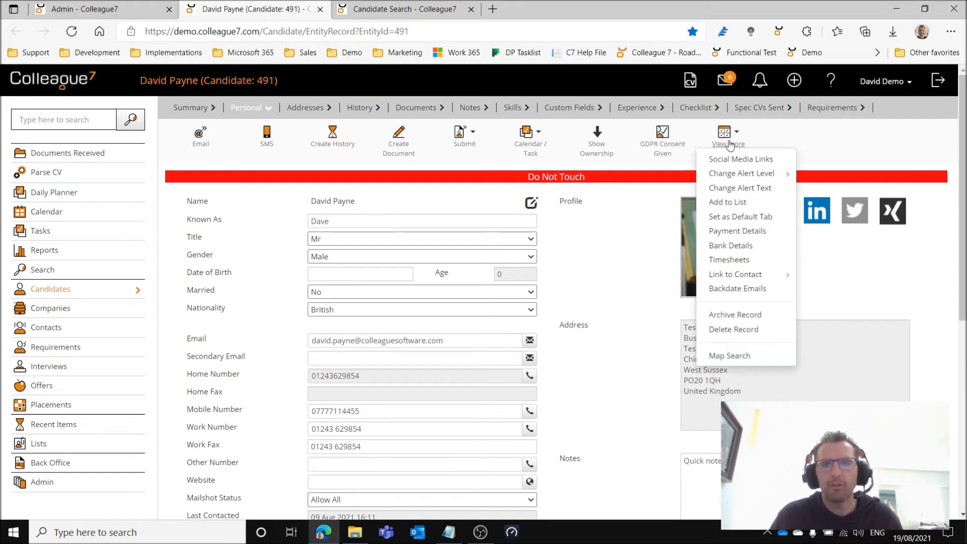
mouse_move(741, 174)
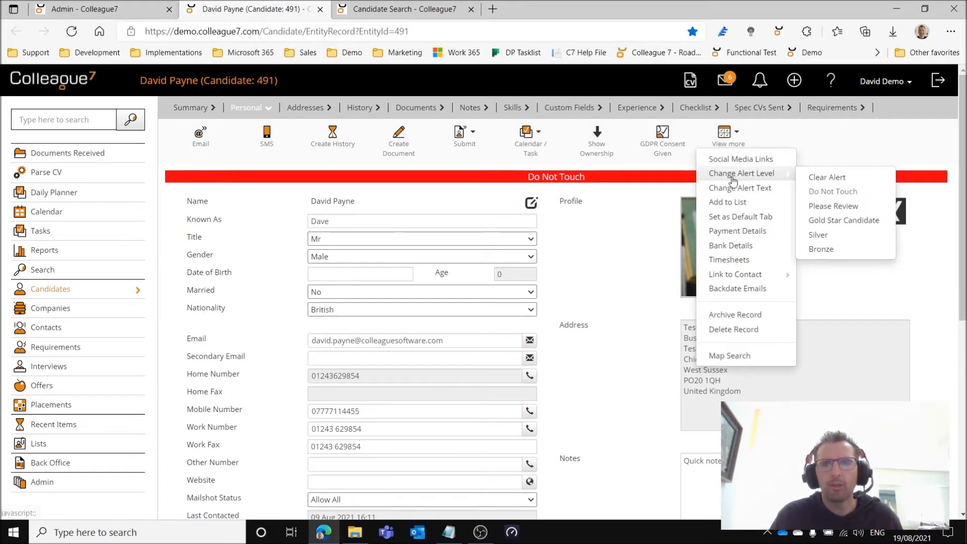
left_click(838, 206)
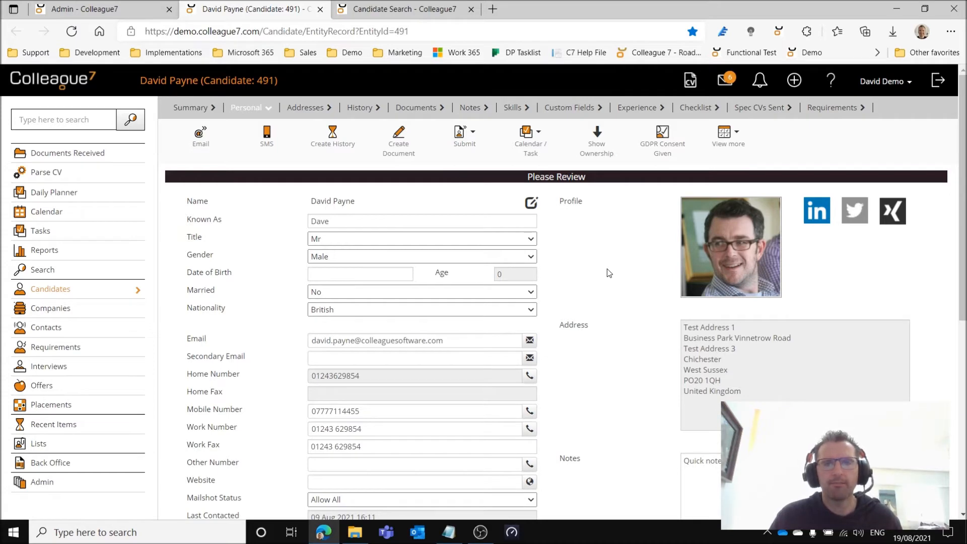
Change the candidate's alert text to "On contactable via mobile" and save it
left_click(729, 140)
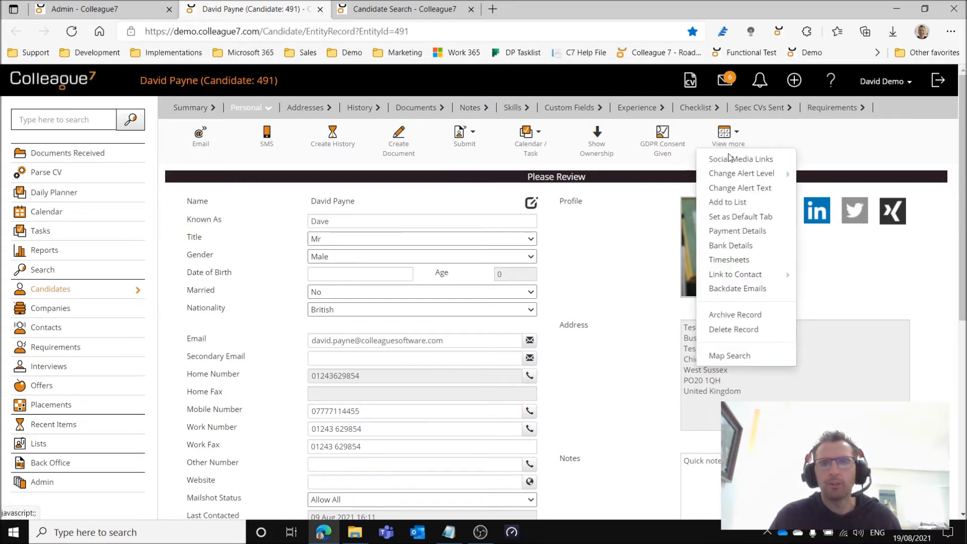
mouse_move(730, 176)
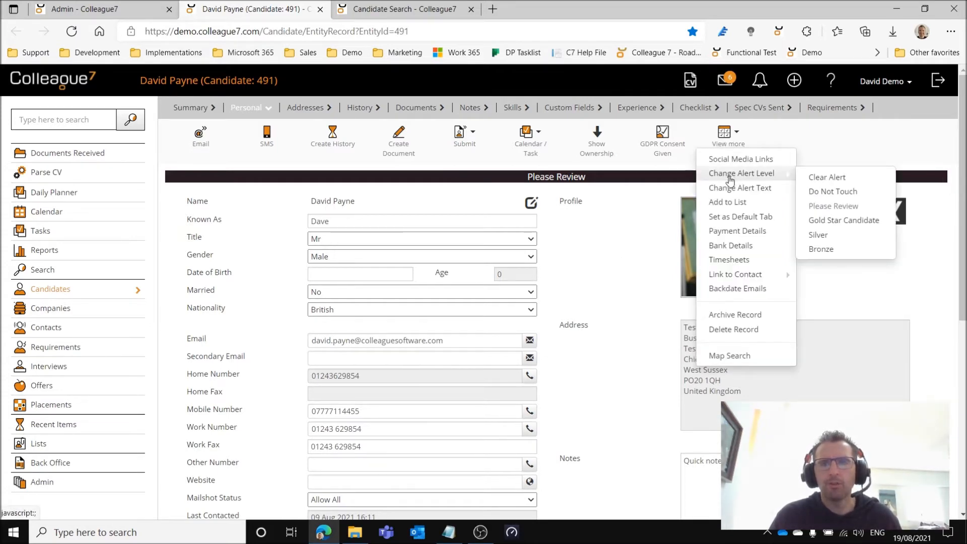
left_click(759, 188)
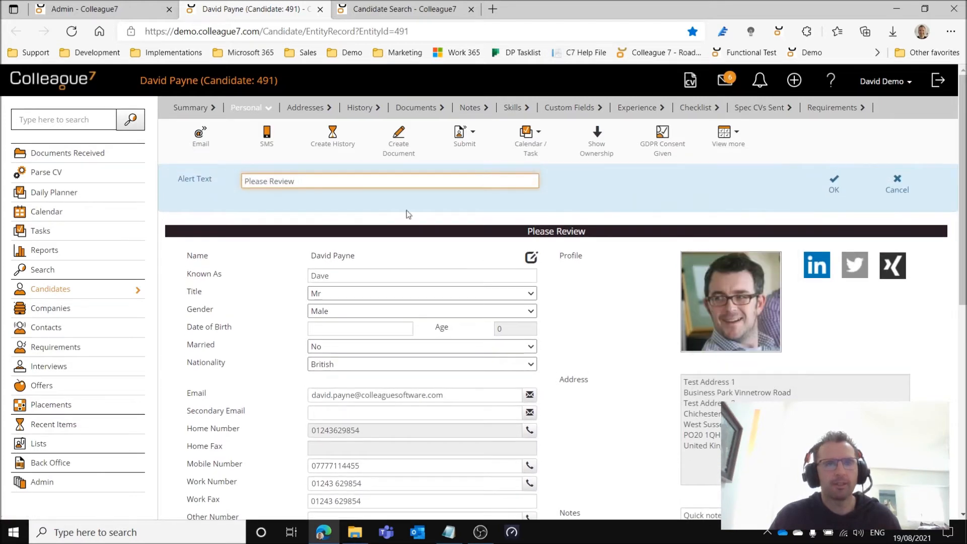
left_click(347, 181)
triple_click(347, 182)
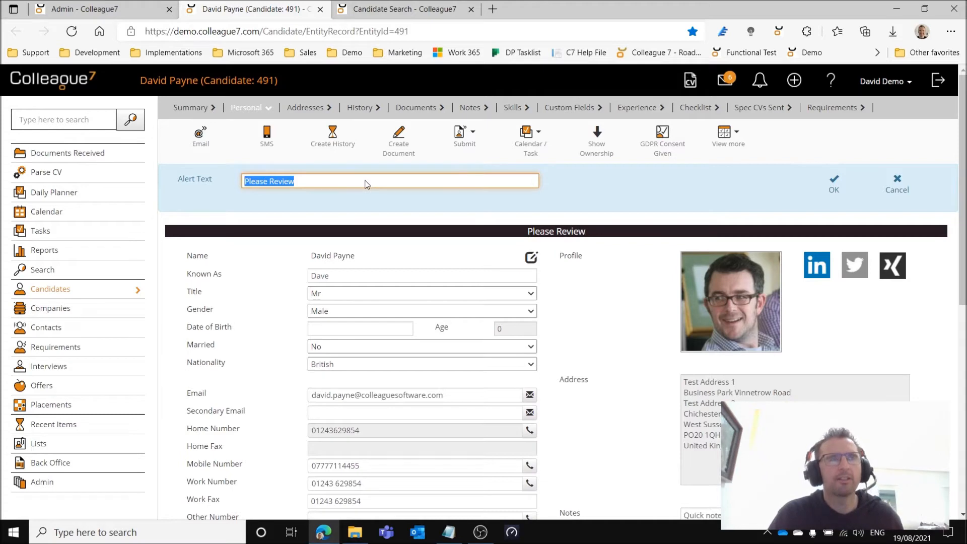
type("On contactable via mobile")
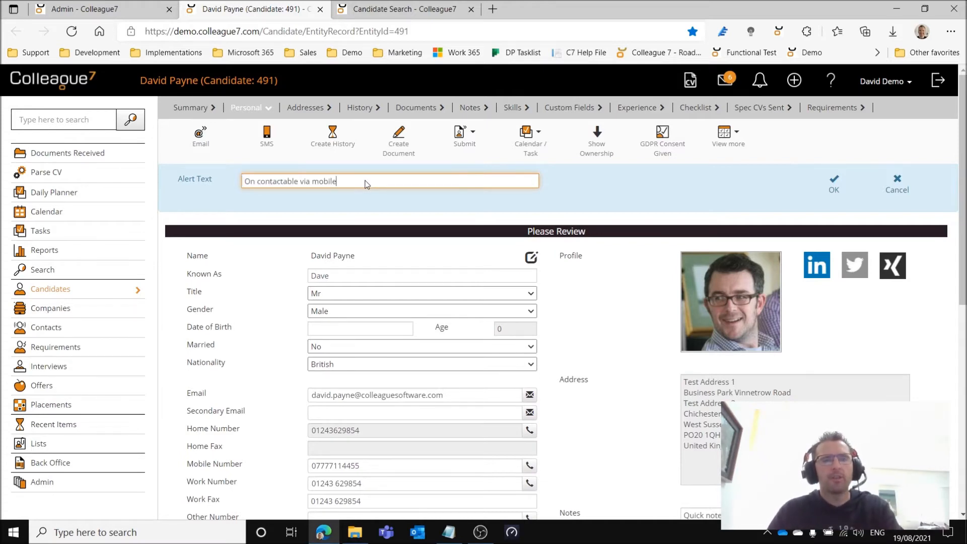
left_click(833, 184)
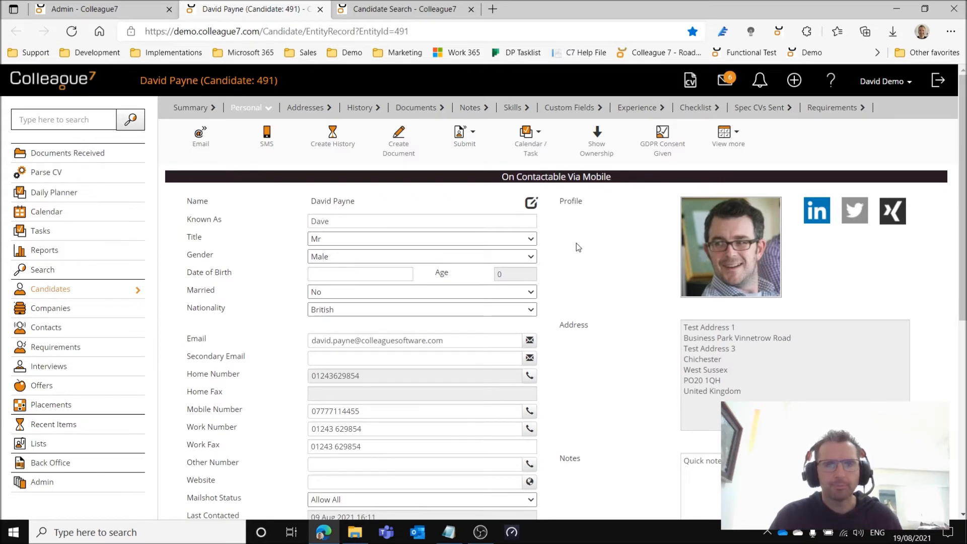
Open the Alert Settings in the Admin area and view which entity types can be configured, staying on Candidate
left_click(112, 12)
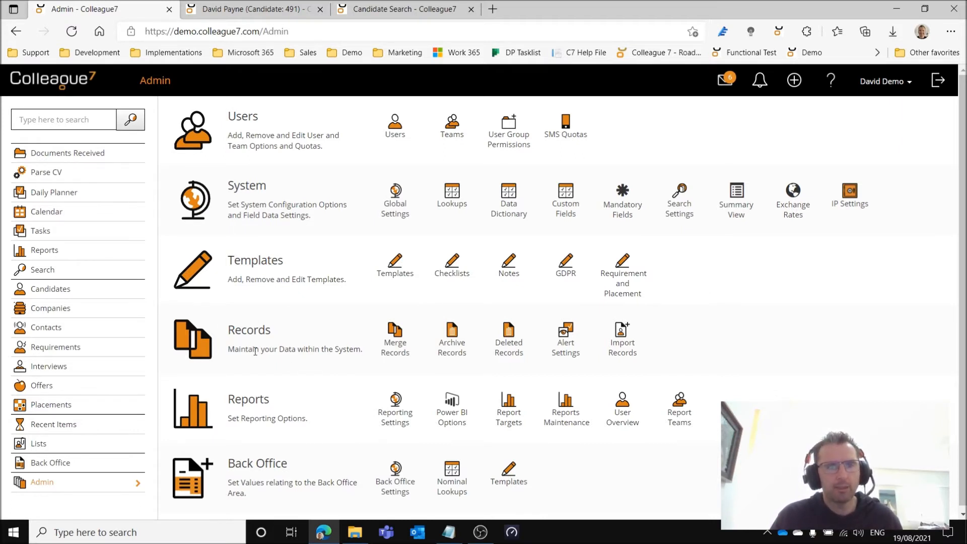
left_click(565, 354)
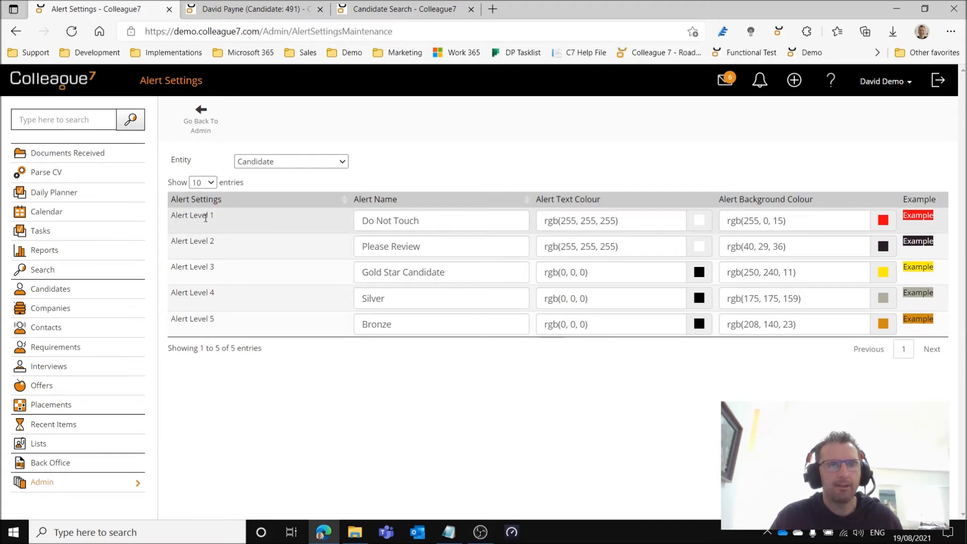
left_click(280, 161)
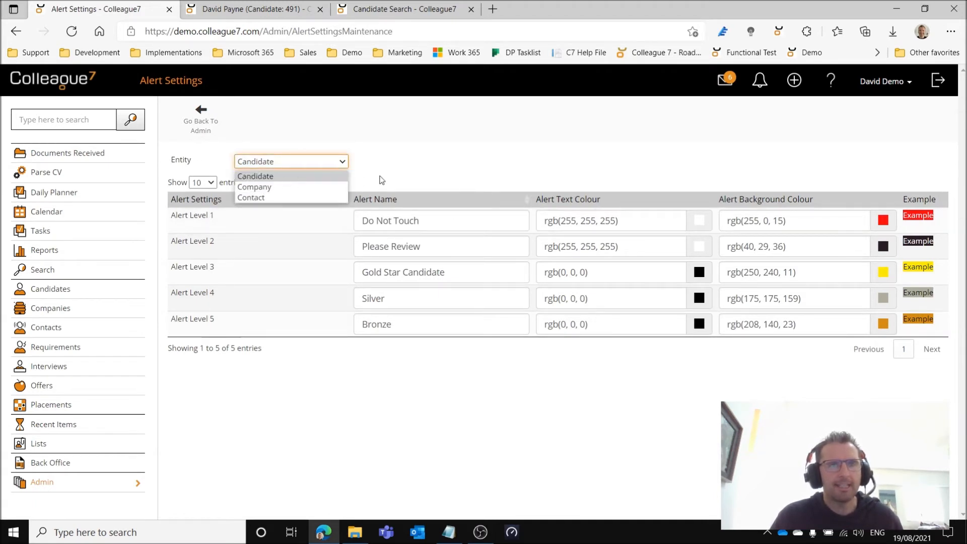
left_click(417, 175)
Examine the alert names, text colours and background colours of the five candidate alert levels, then return to the Admin overview
left_click_drag(432, 217, 360, 220)
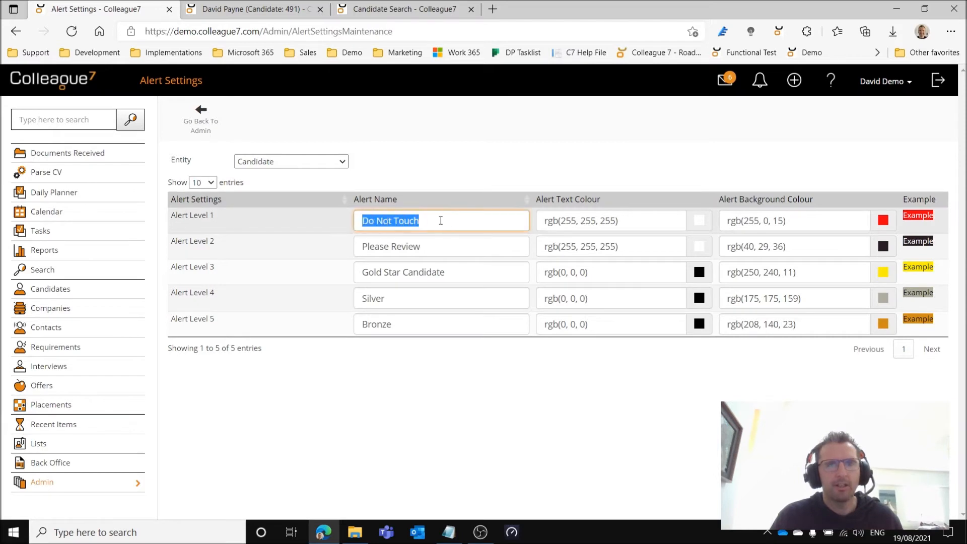
left_click(450, 221)
left_click_drag(437, 249, 374, 248)
left_click(450, 271)
left_click(446, 297)
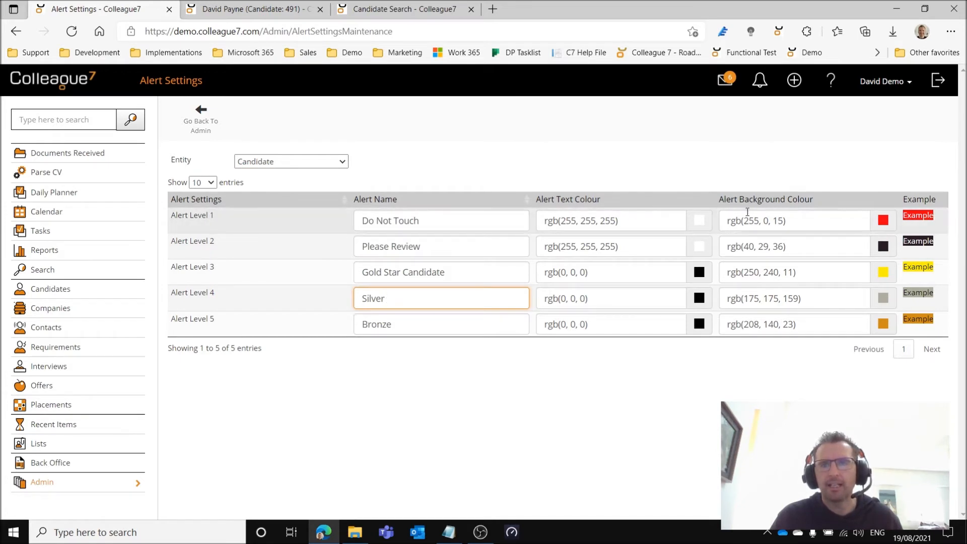
left_click(664, 392)
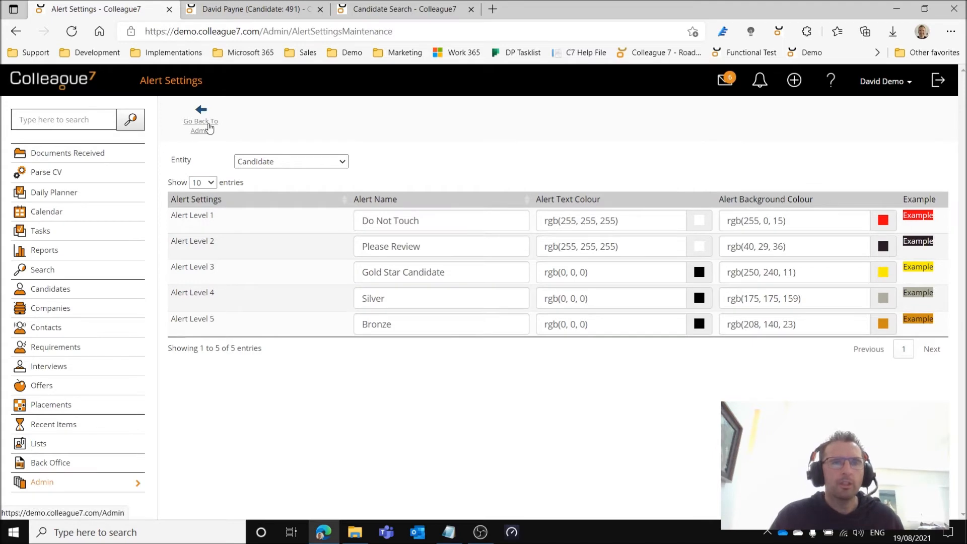
left_click(208, 129)
In the candidate search, try the alert level criterion 1 - Do Not Touch and clear it again
key("ctrl+Tab")
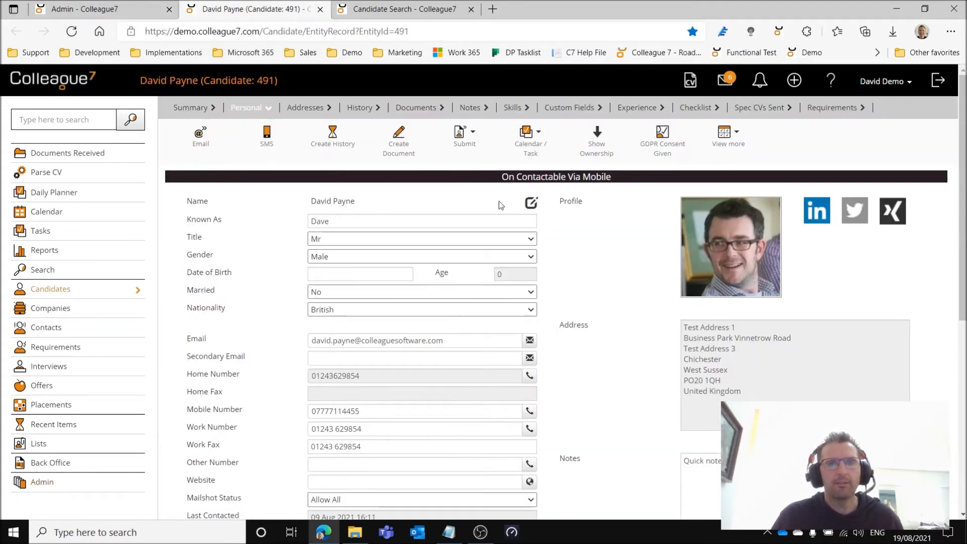
left_click(417, 12)
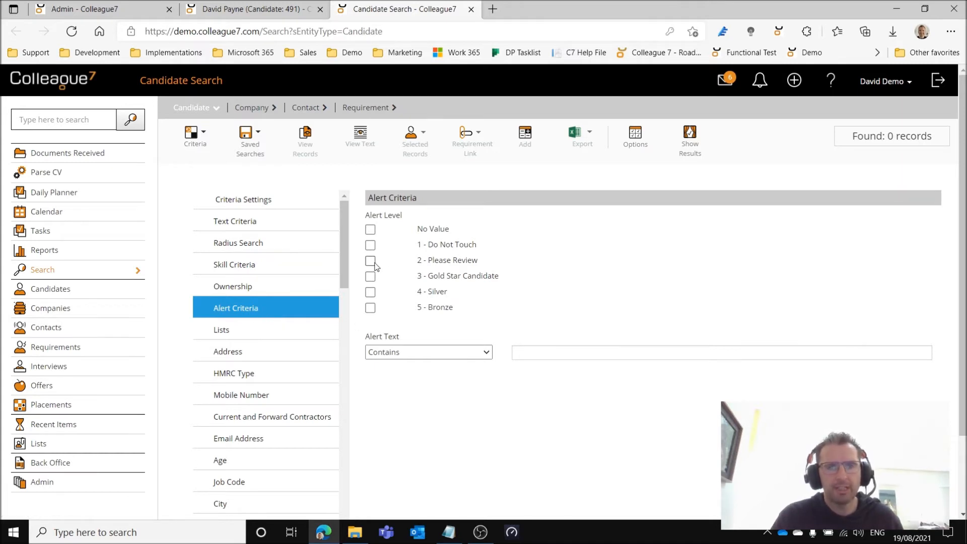
left_click(370, 245)
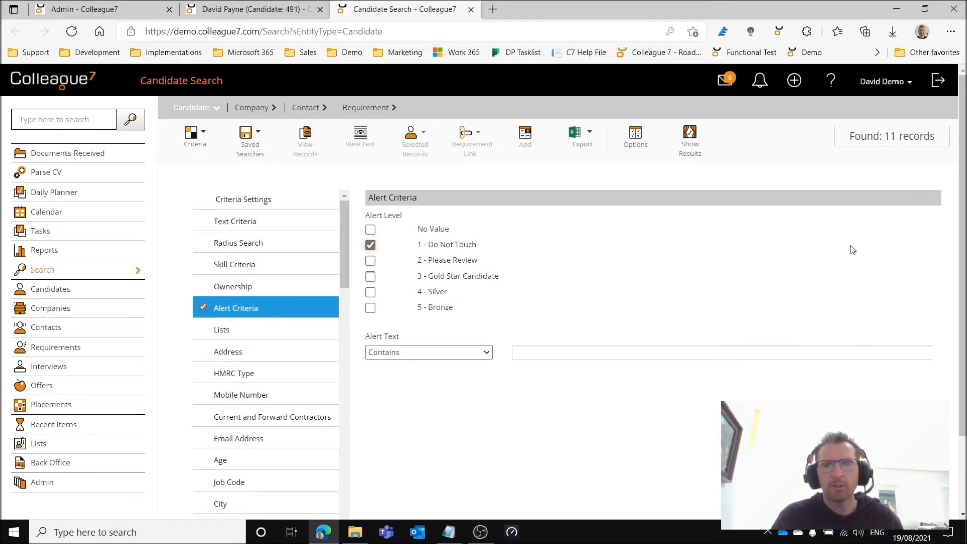
left_click_drag(865, 138, 939, 141)
left_click(708, 251)
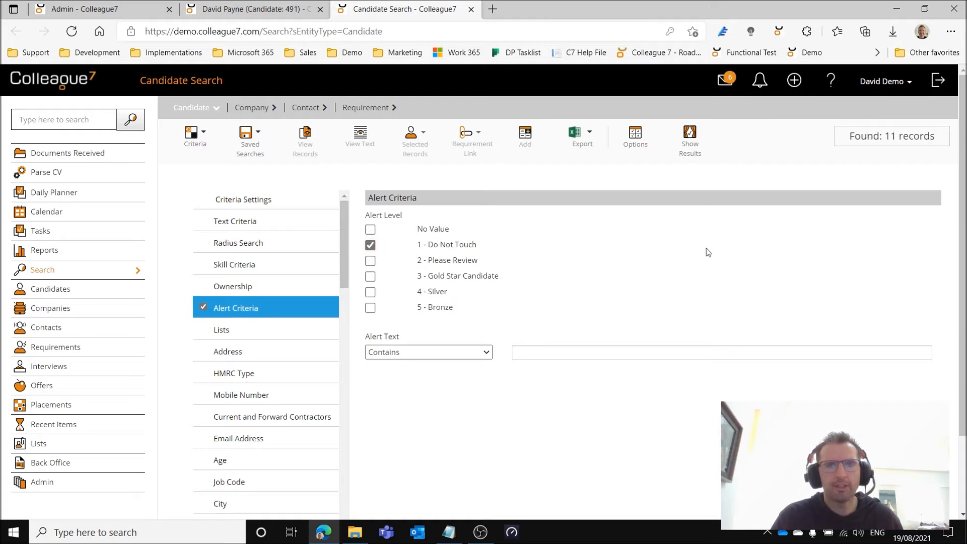
left_click(370, 244)
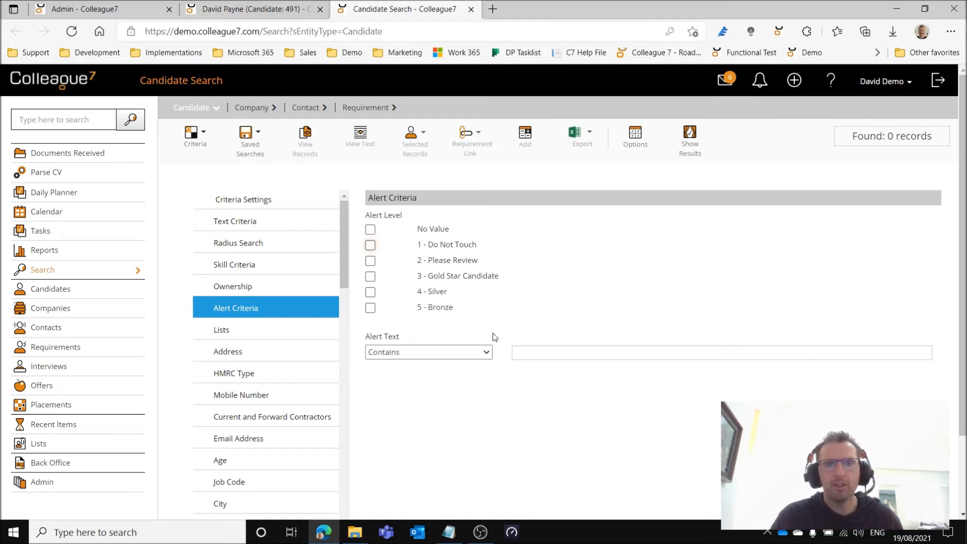
Search for candidates whose alert text contains "contactable"
left_click(540, 353)
type("contactable")
key("Tab")
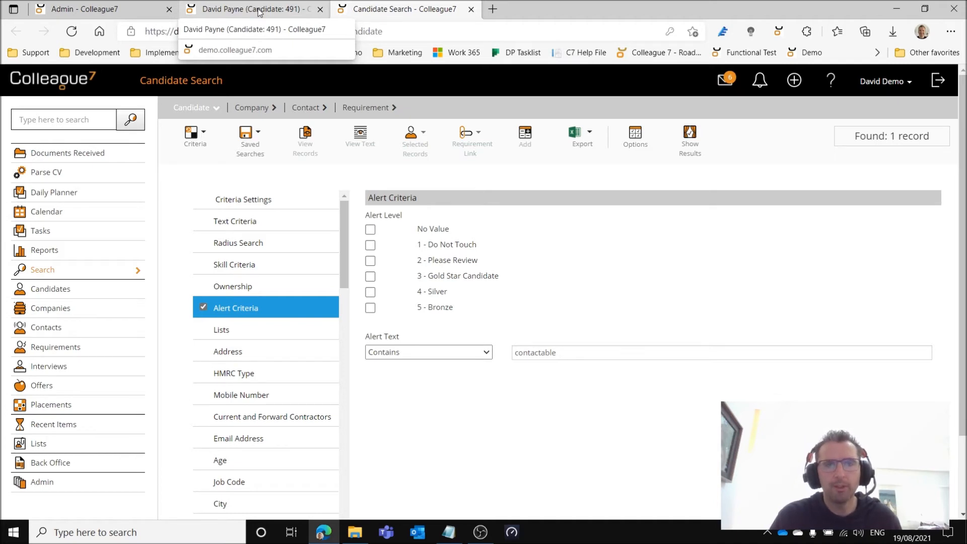
Open the User Group Permissions in the Admin area and examine the Candidate permissions for alert levels and alert text
left_click(84, 9)
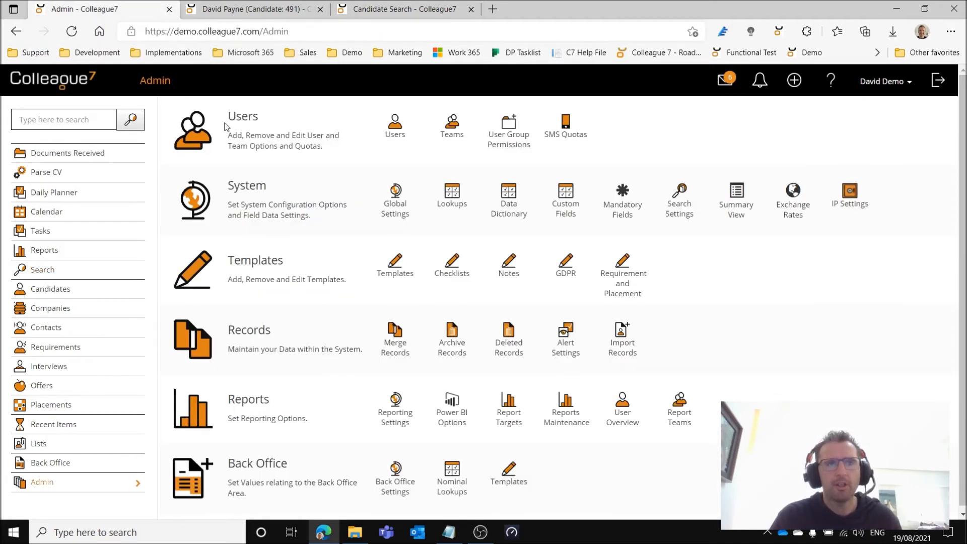
left_click(506, 146)
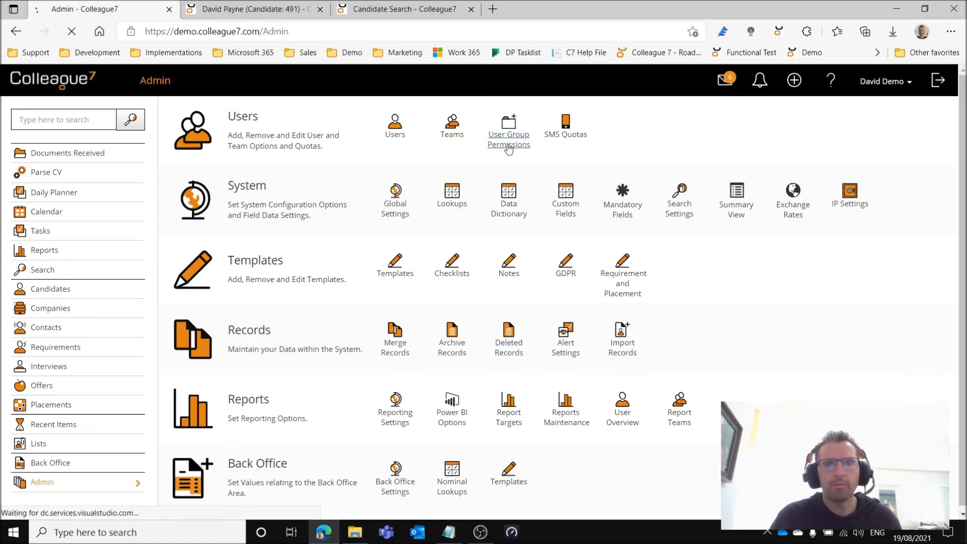
left_click(298, 185)
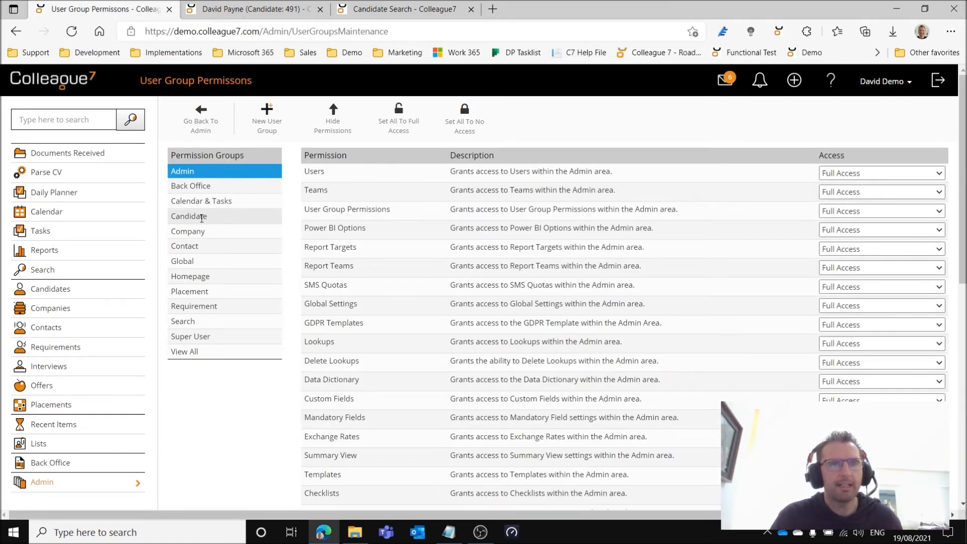
left_click(210, 220)
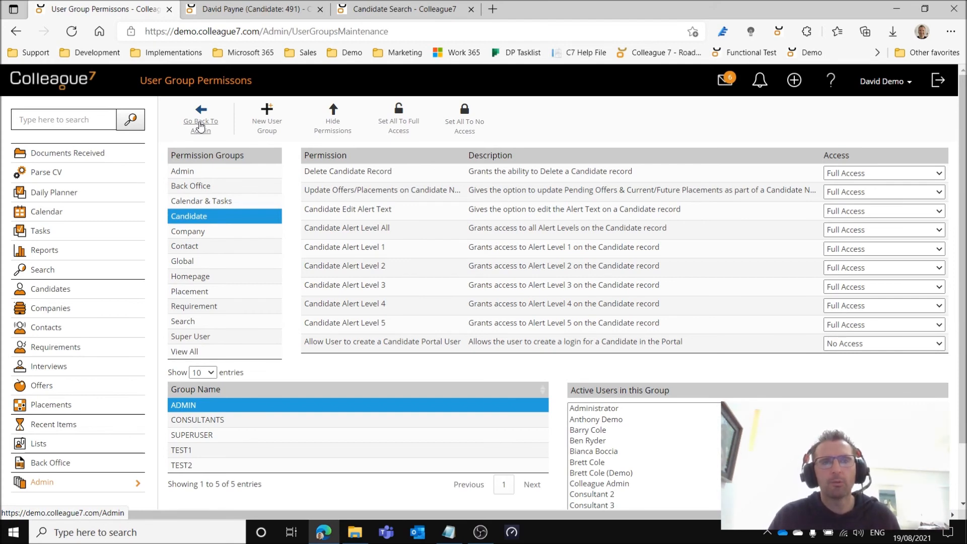
Look at the alert banner on the open candidate record again, then go back to the Admin overview
left_click(254, 9)
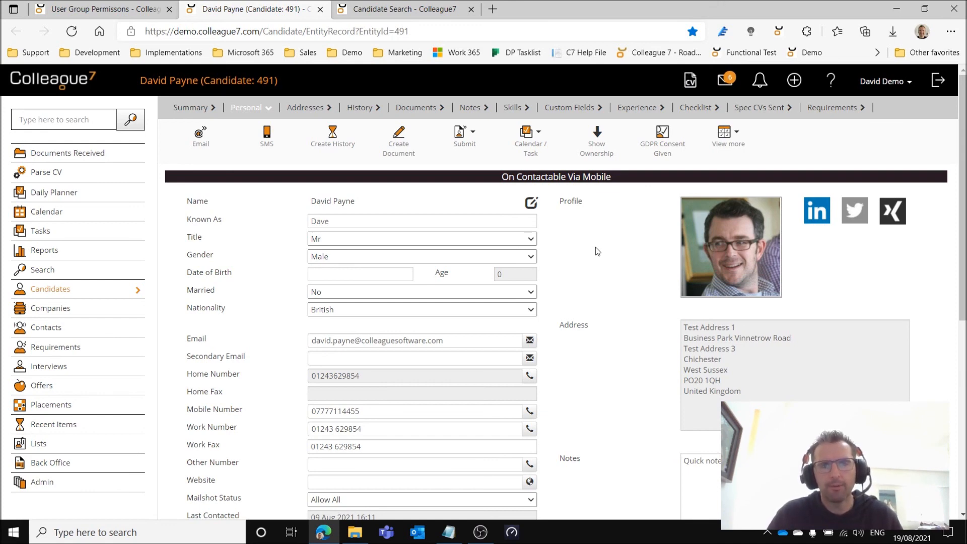
left_click(103, 9)
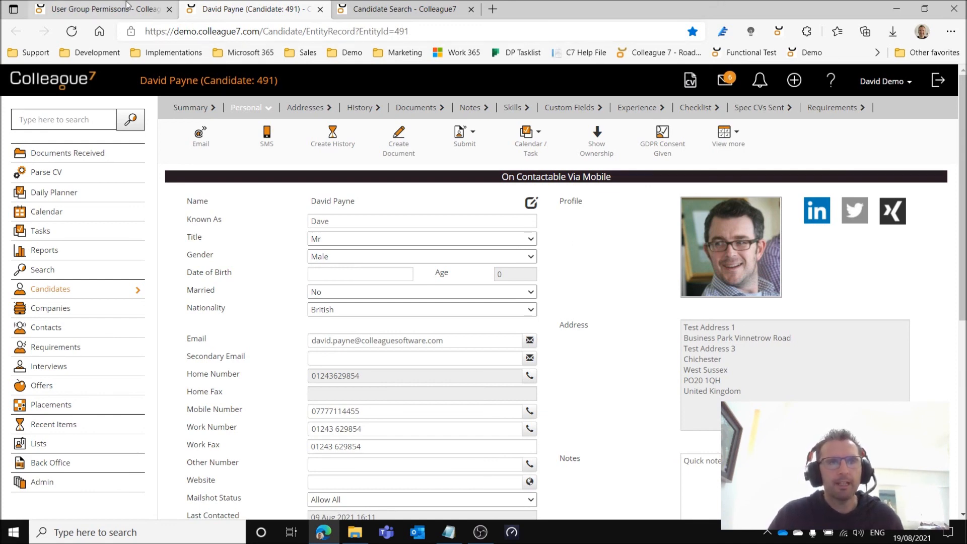
left_click(198, 119)
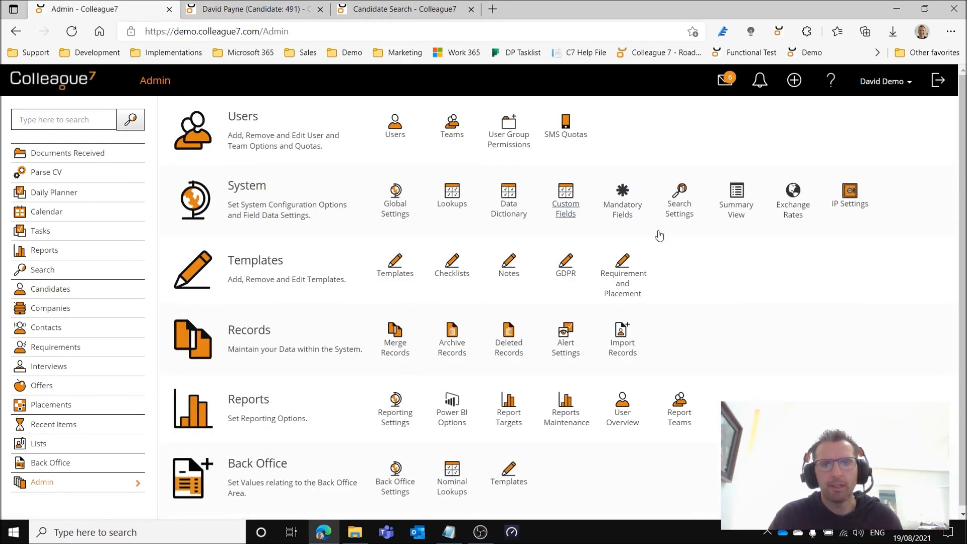